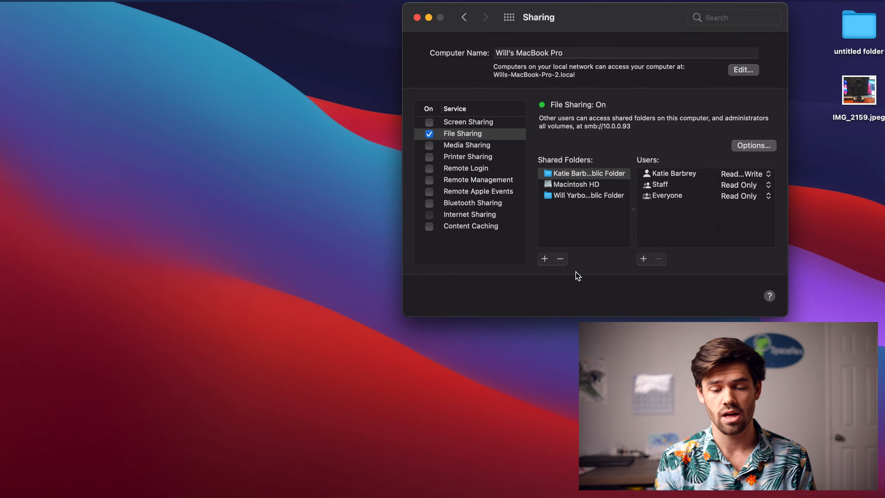
Stop sharing both users' public folders, leaving only Macintosh HD in the shared folders
click(559, 259)
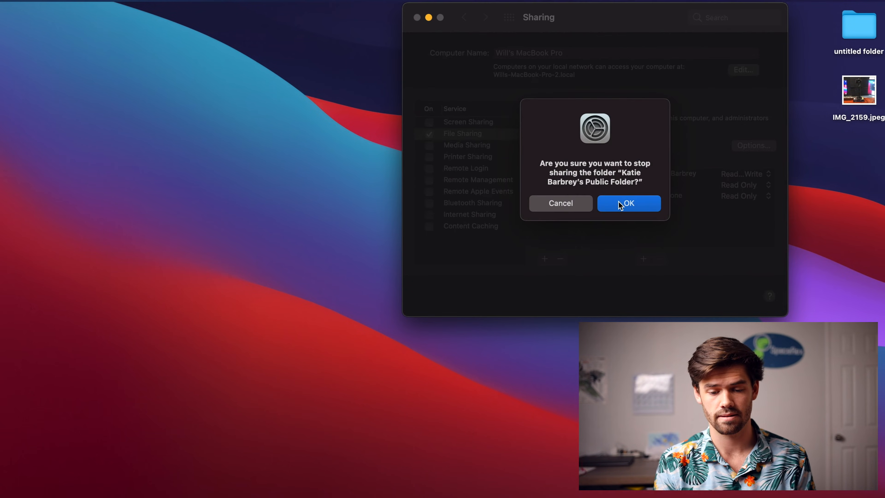
click(620, 204)
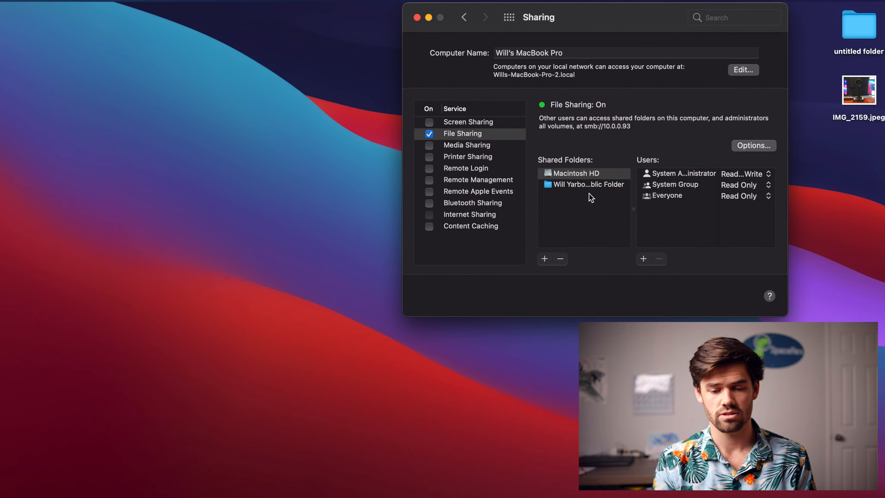
click(587, 187)
click(560, 258)
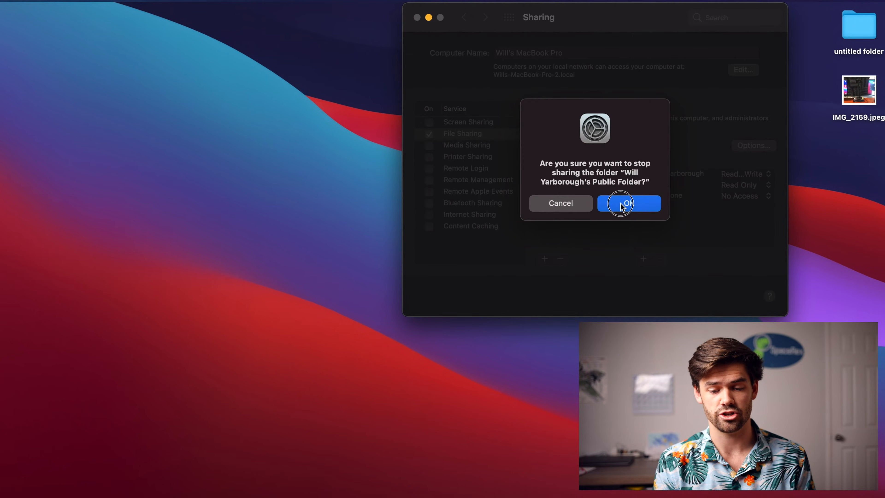
click(620, 204)
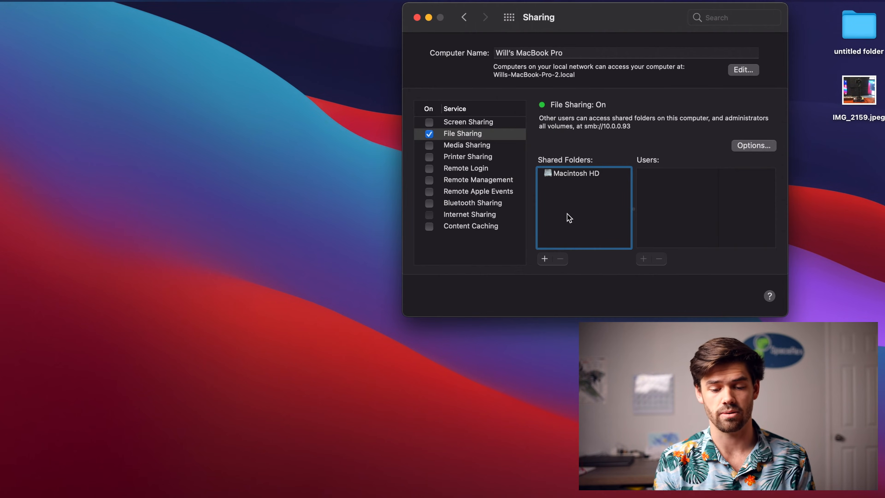
Add the Desktop folder from the user's home folder to the shared folders
click(544, 258)
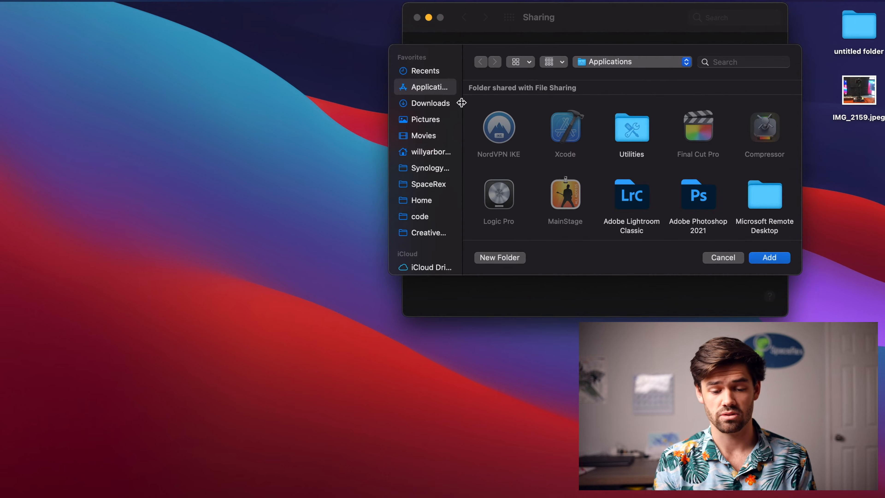
click(431, 153)
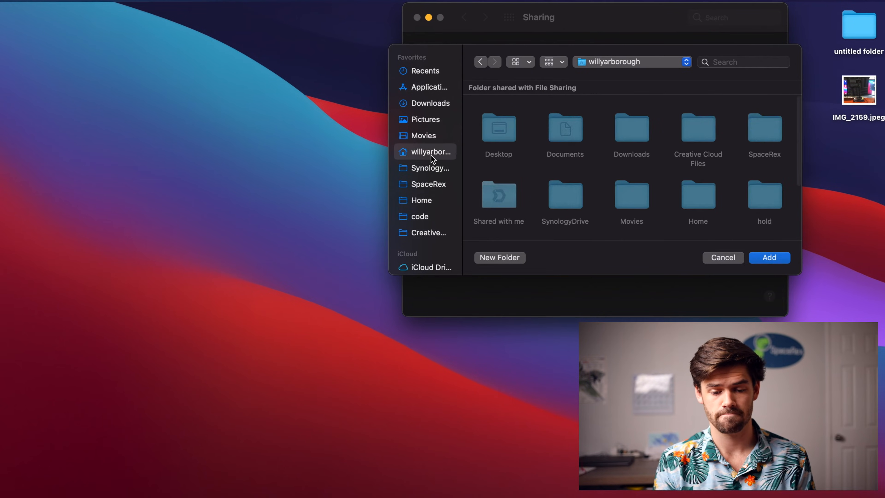
click(499, 142)
click(770, 257)
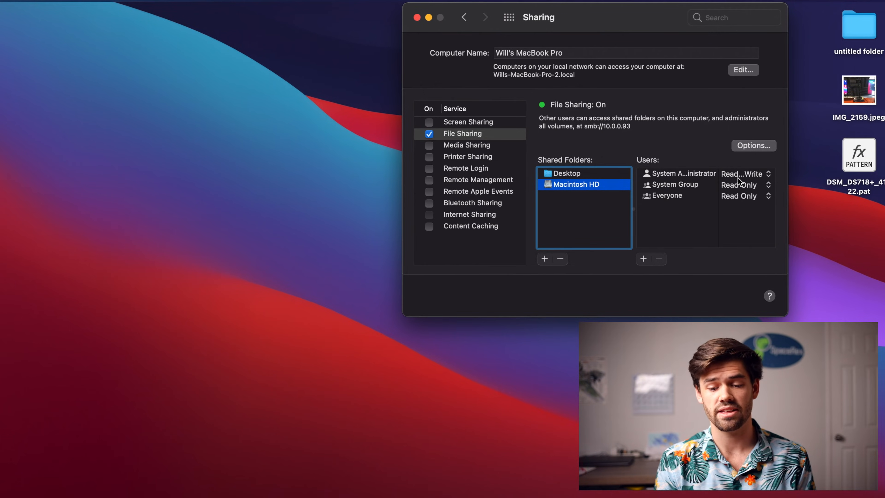
Set the Everyone group's permission on the Macintosh HD share to No Access
click(743, 190)
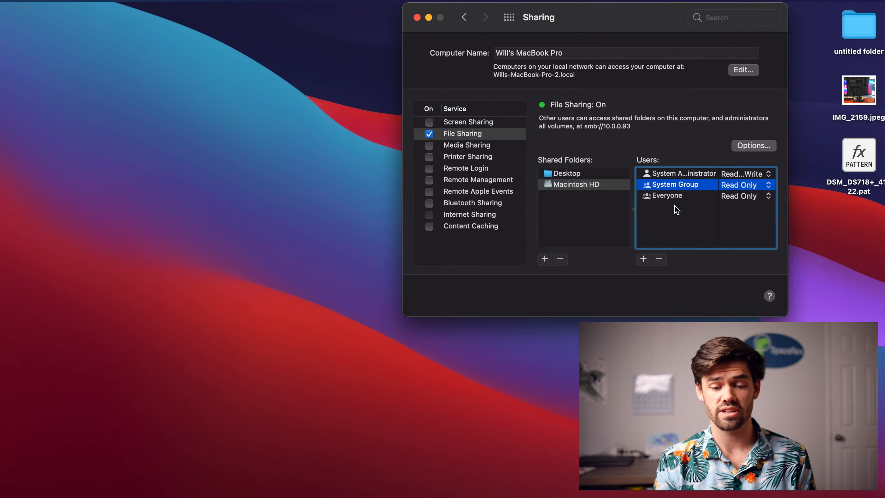
click(676, 209)
click(756, 201)
click(745, 222)
Add the second local user account to the Macintosh HD share and give it Read & Write access
click(643, 258)
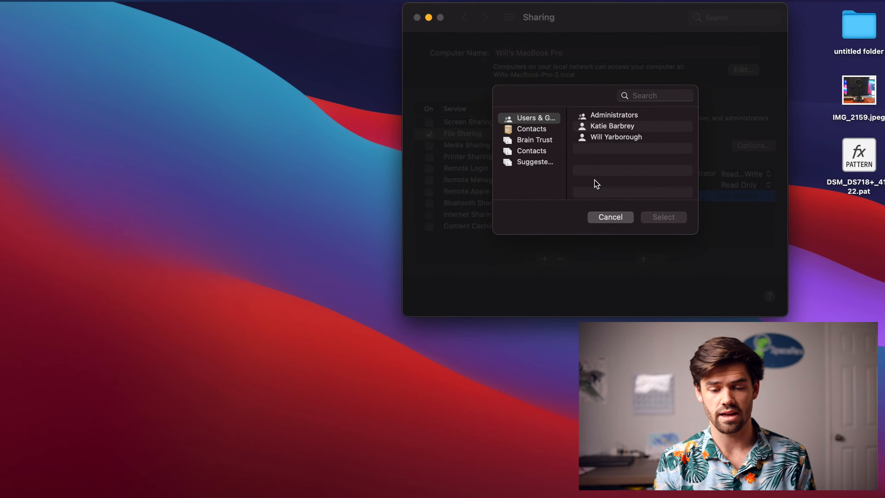
click(619, 130)
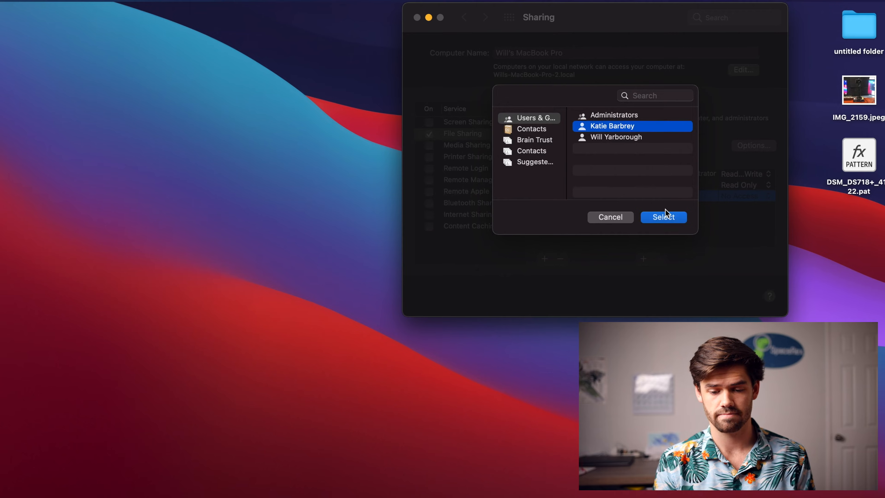
click(664, 217)
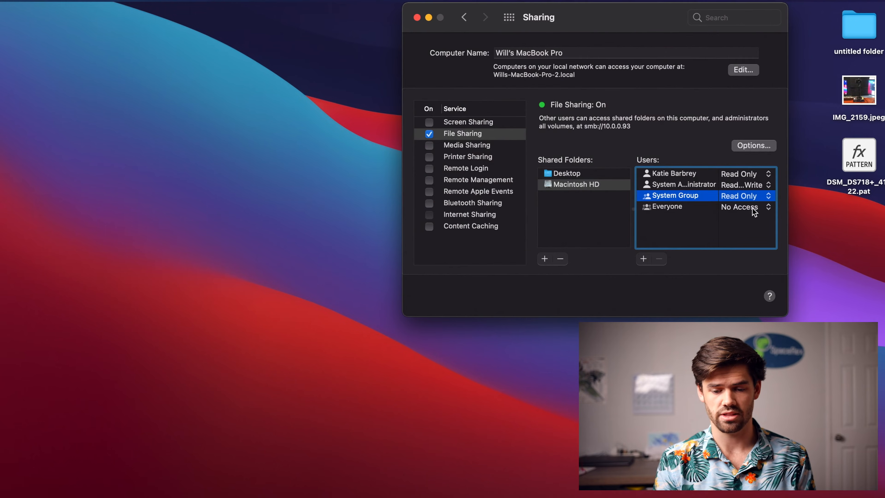
click(744, 185)
click(746, 174)
click(746, 174)
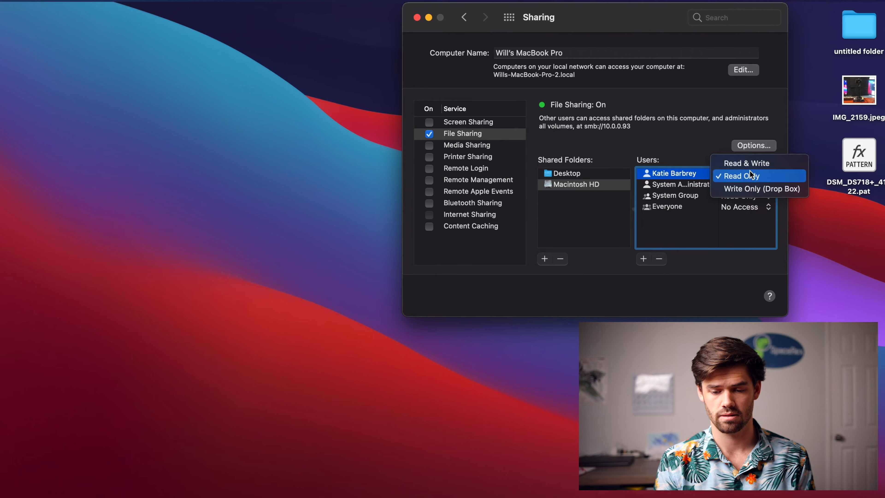
click(738, 162)
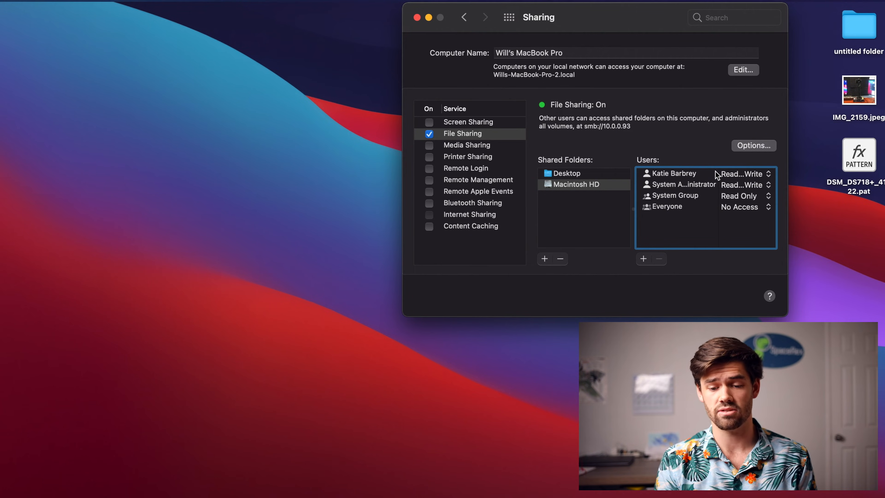
Review the SMB and Windows File Sharing options for file sharing, and close them
click(756, 145)
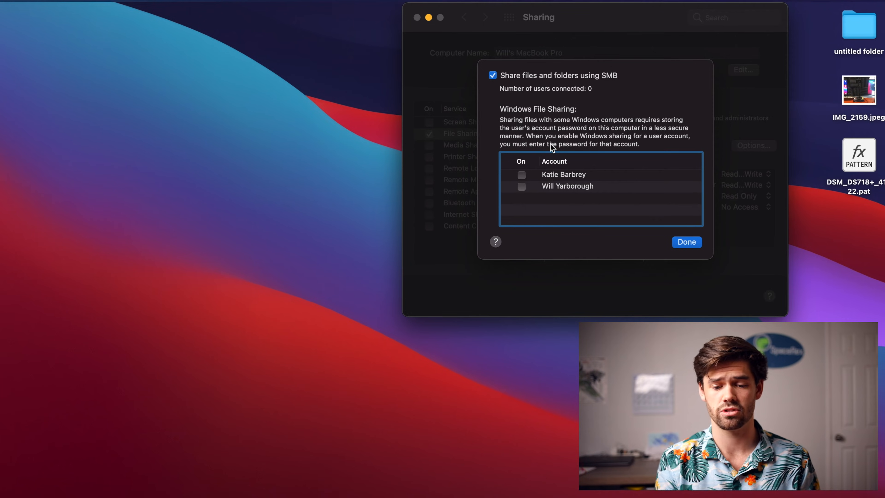
click(687, 243)
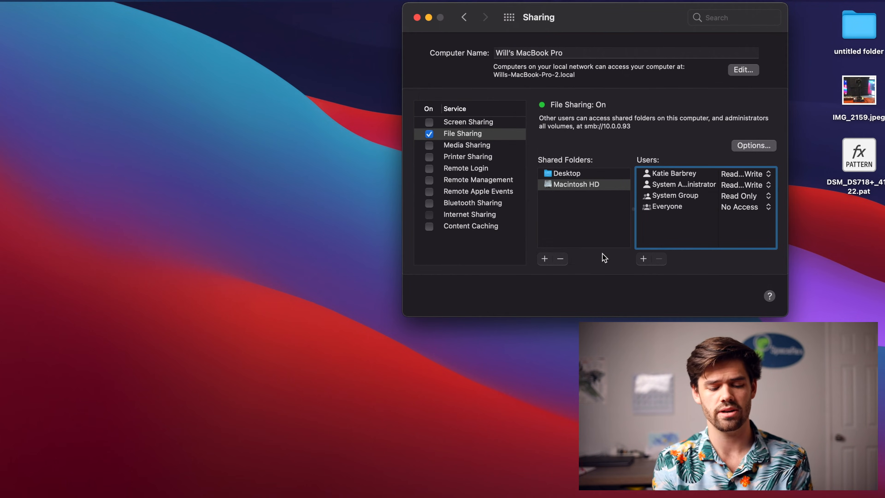
Launch Blackmagic Disk Speed Test and choose the Caches folder as the target drive
key(super+space)
text(bla)
key(Return)
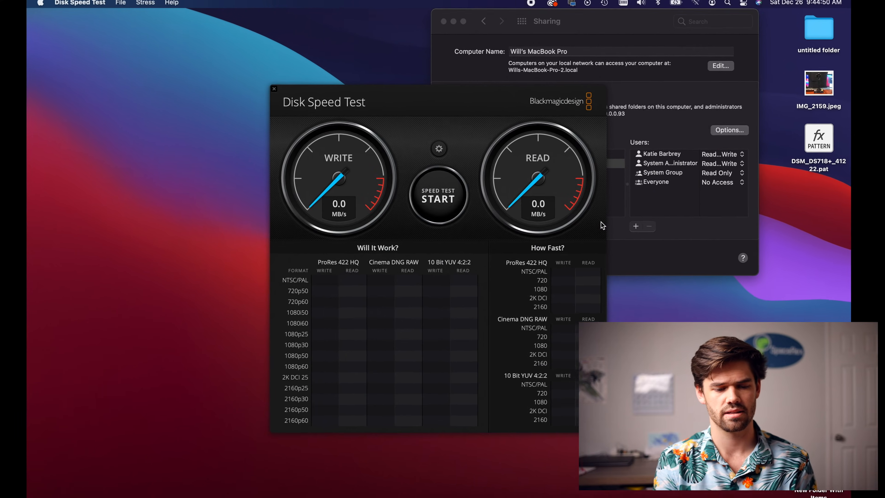
click(439, 148)
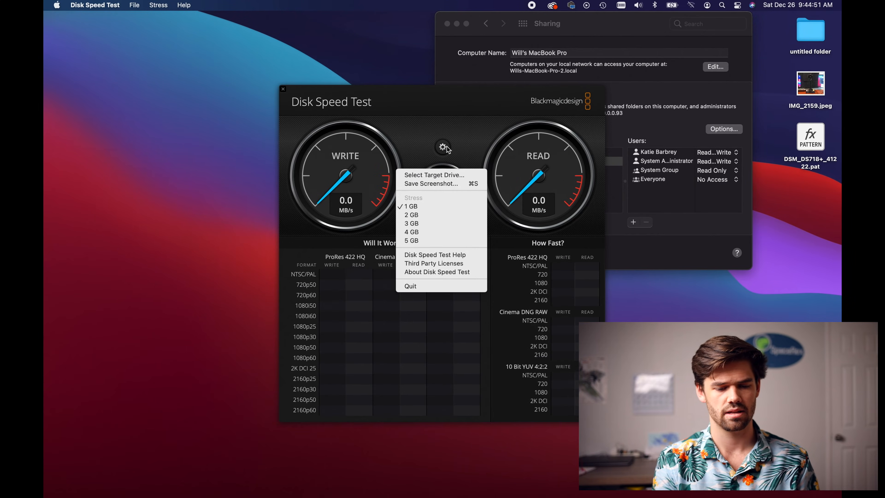
click(452, 176)
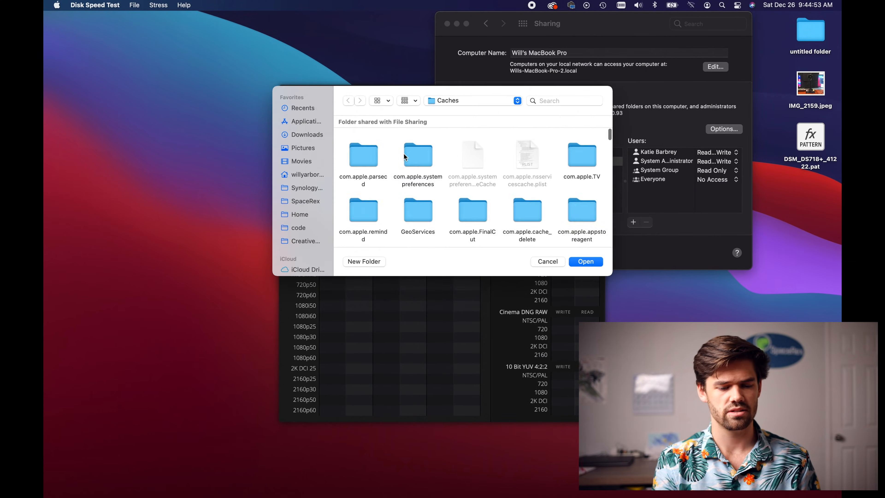
click(586, 261)
Run the write and read speed test on the selected target, stop it and close Disk Speed Test
click(444, 194)
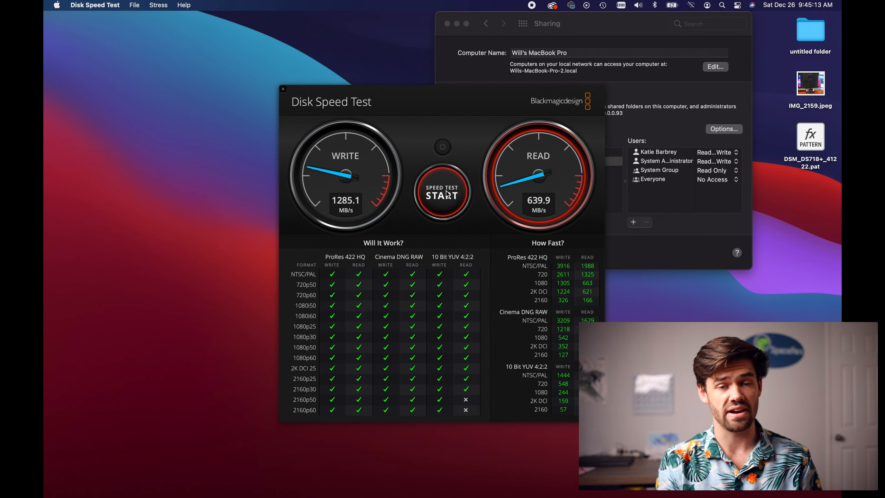
click(448, 193)
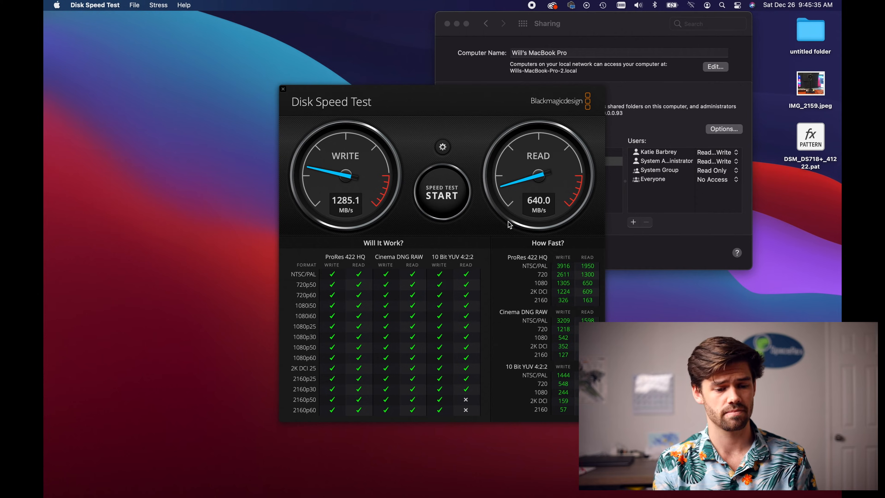
click(283, 90)
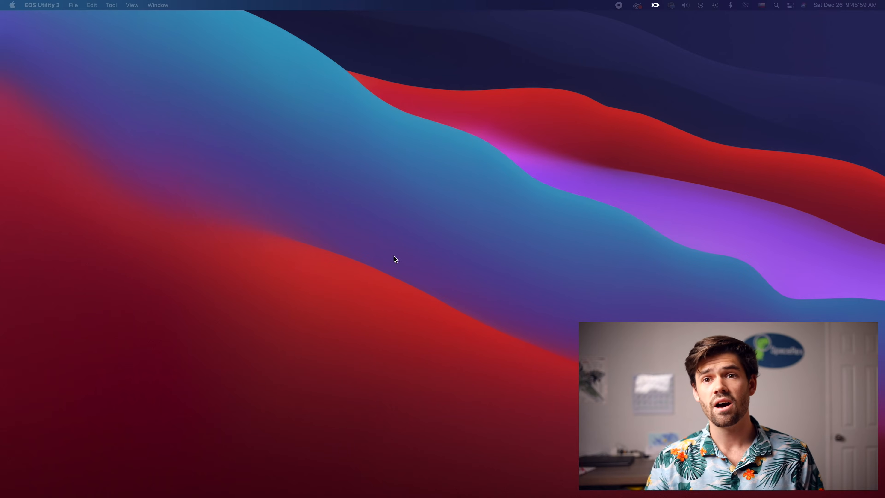
On the other Mac, open a new Finder window, browse the Network location and open the shared MacBook Pro
click(314, 231)
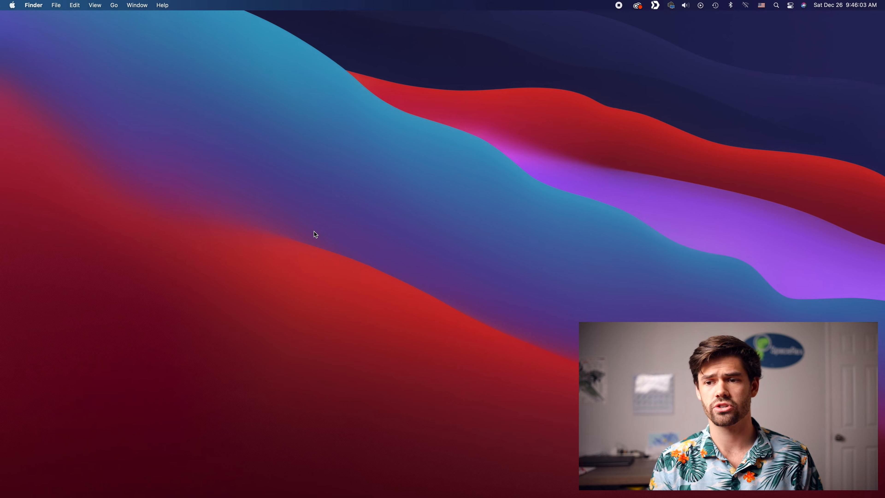
key(super+n)
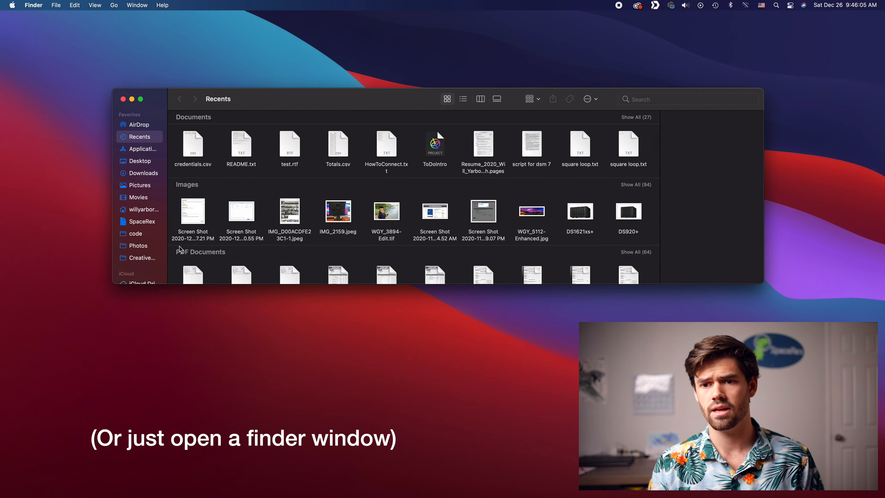
scroll(153, 258, down, 3)
click(148, 225)
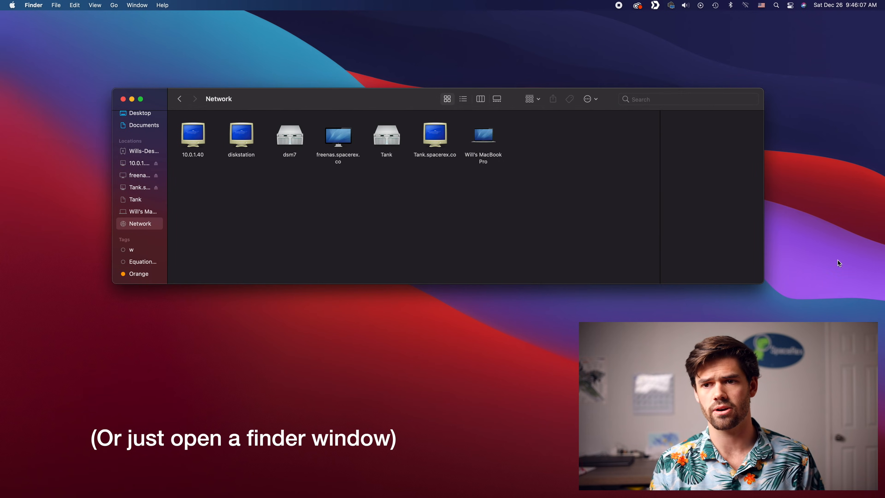
drag(543, 143, 164, 107)
click(392, 209)
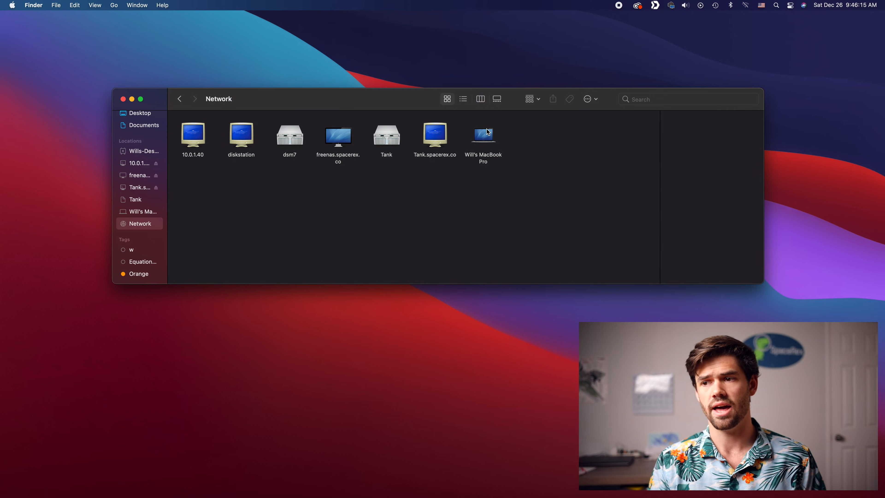
double_click(489, 138)
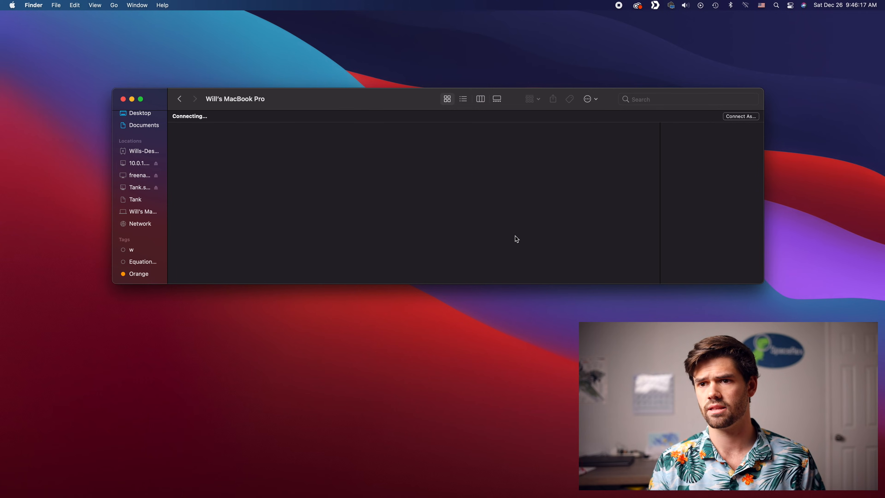
Connect to the MacBook Pro as a registered user, entering the account password and remembering it in the keychain
click(748, 116)
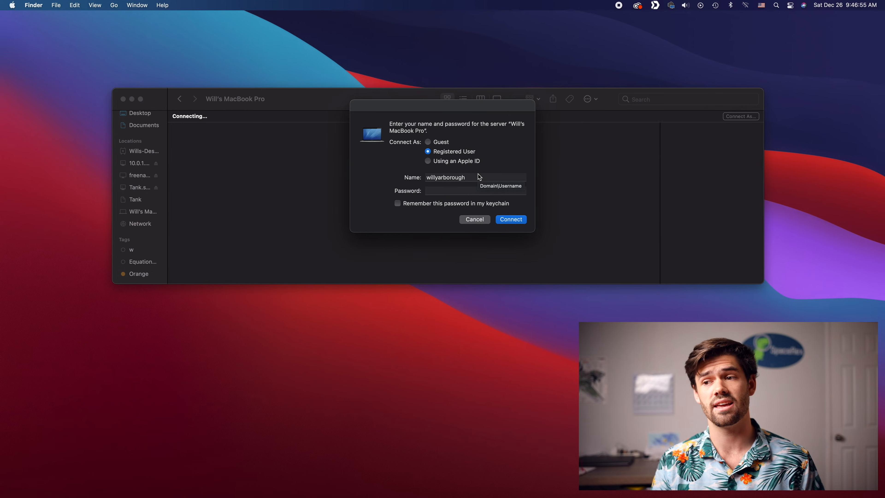
click(469, 191)
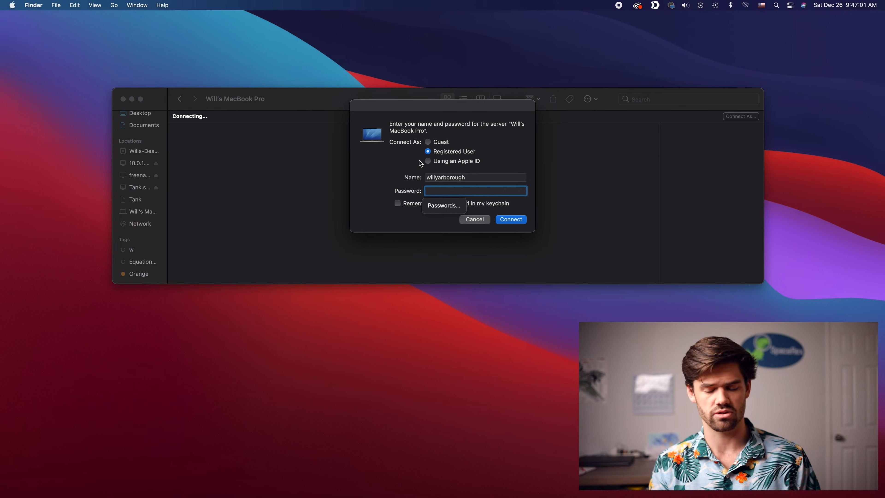
text(••••••)
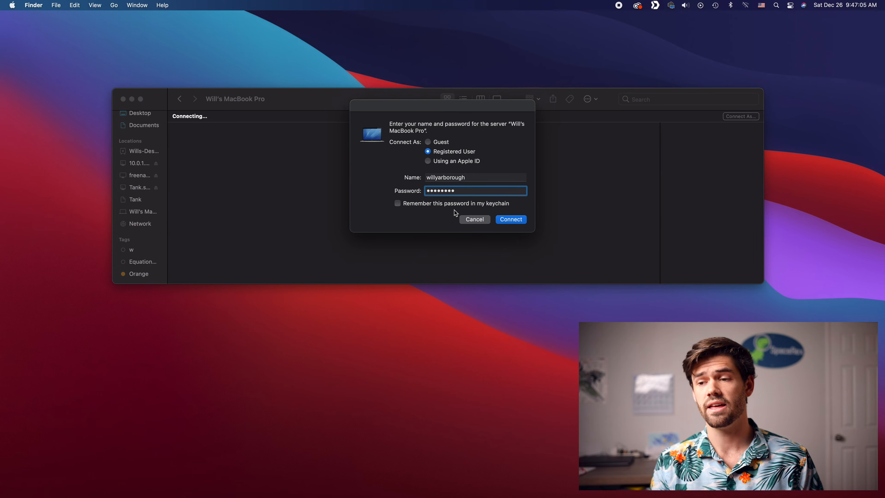
click(425, 205)
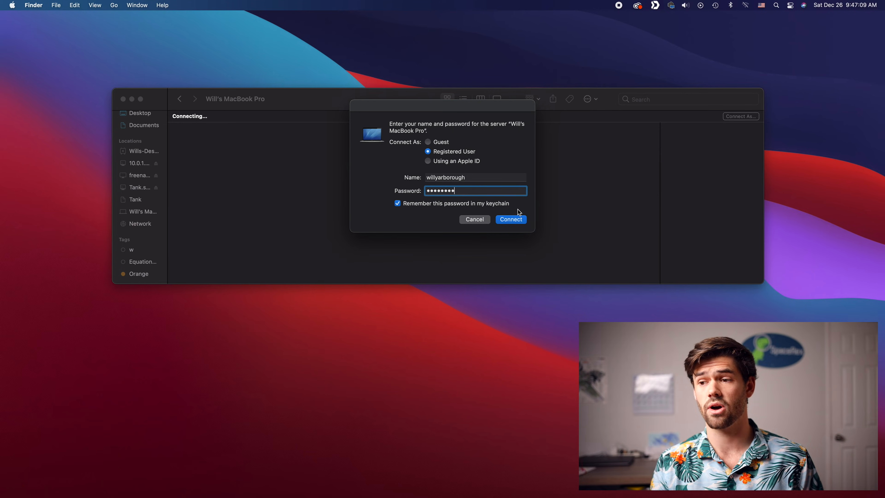
click(511, 220)
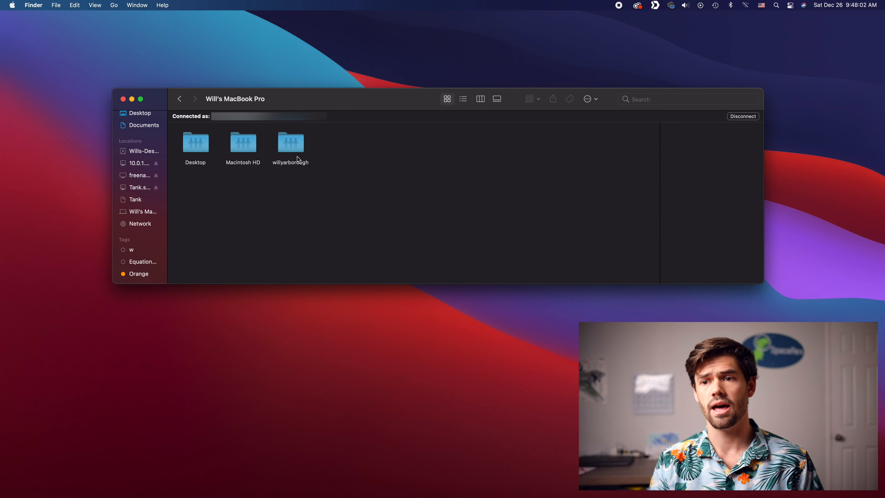
Look into the user's shared home folder, return to the list of shares and open the Desktop share
double_click(300, 147)
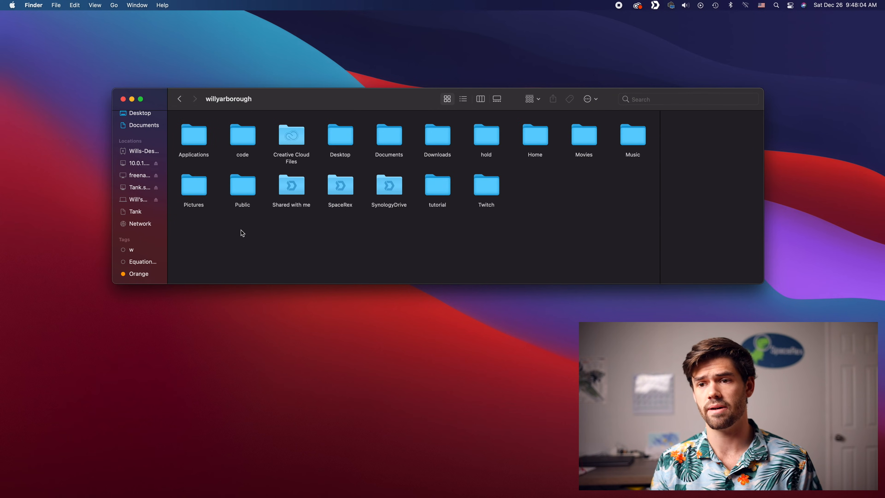
key(super+bracketleft)
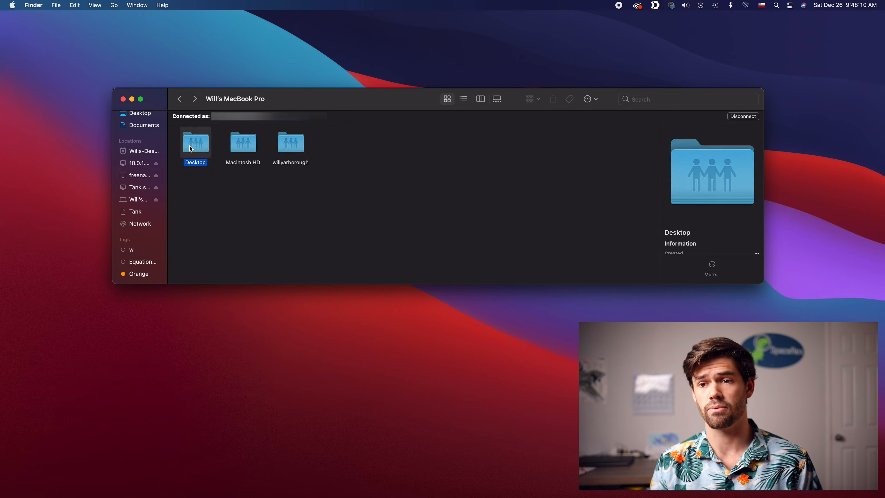
key(super+Down)
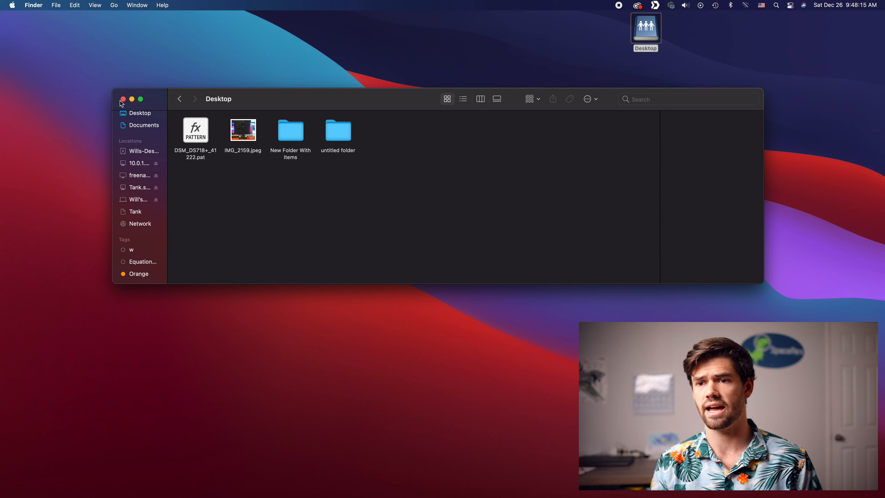
Eject the mounted Desktop share
right_click(646, 36)
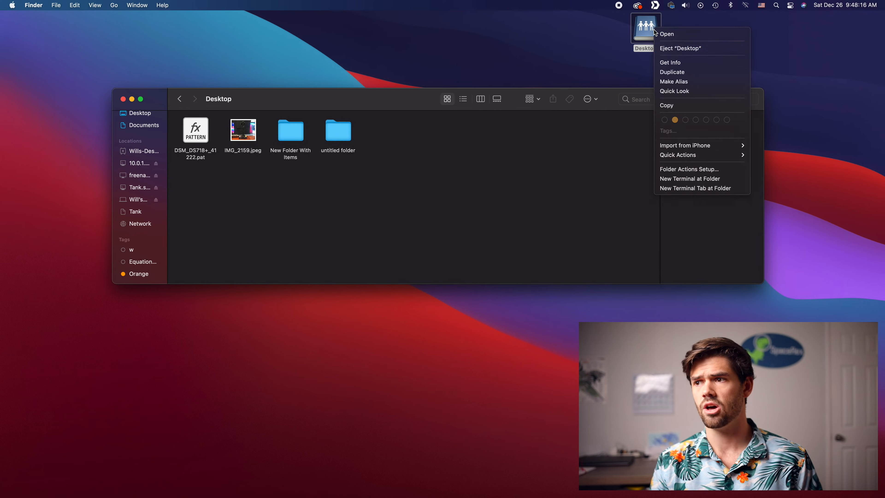
click(672, 47)
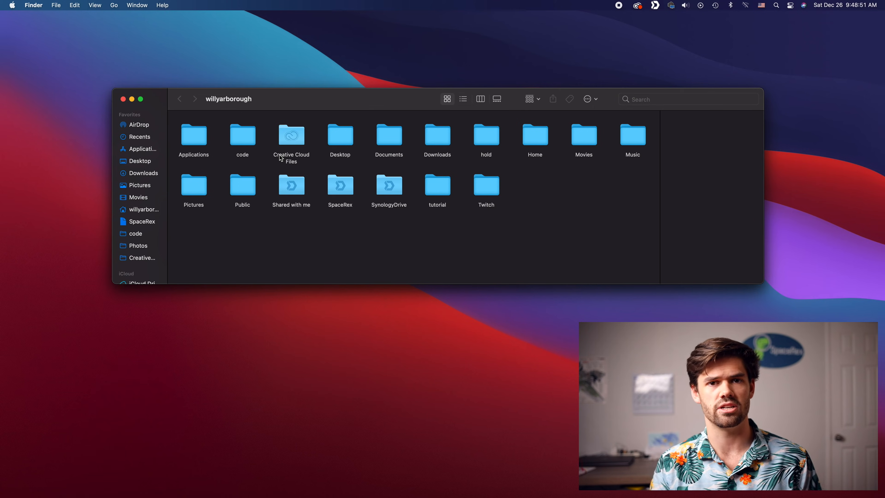
Switch to Blackmagic Disk Speed Test
key(super+space)
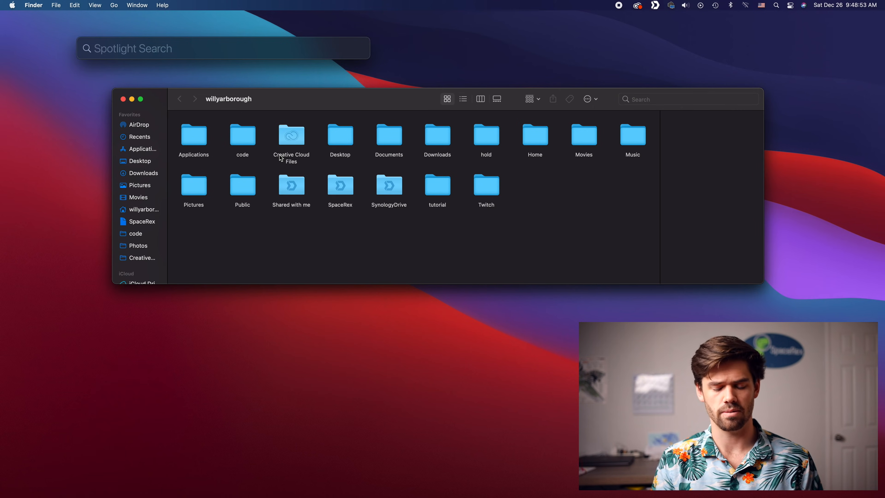
text(blac)
key(Return)
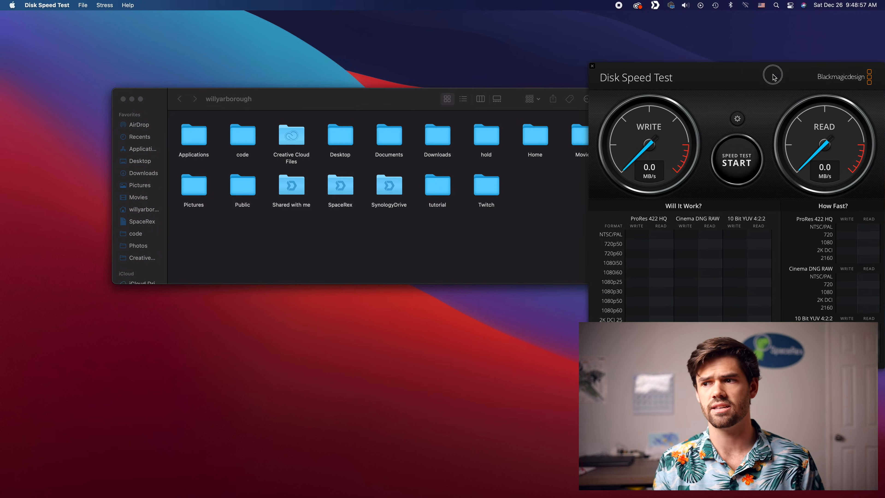
Select the user's shared home folder on the MacBook Pro as target drive, run the write and read speed test and stop it
click(737, 118)
click(728, 144)
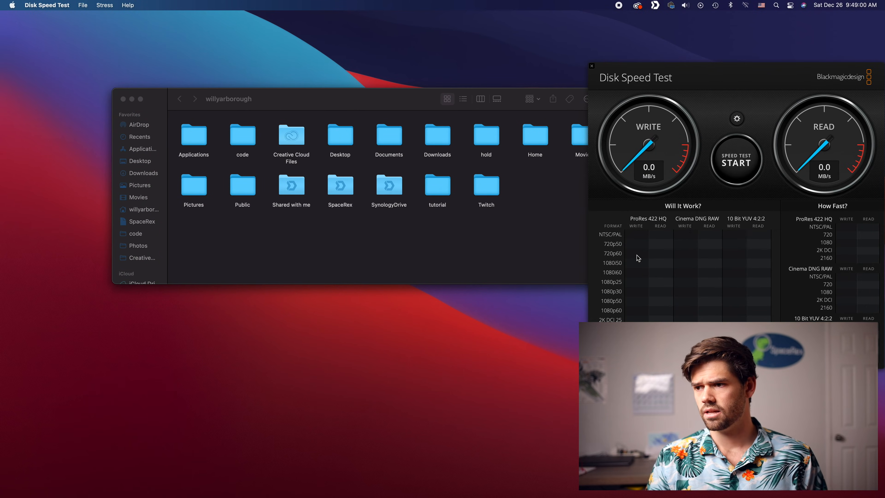
scroll(318, 208, down, 3)
click(320, 129)
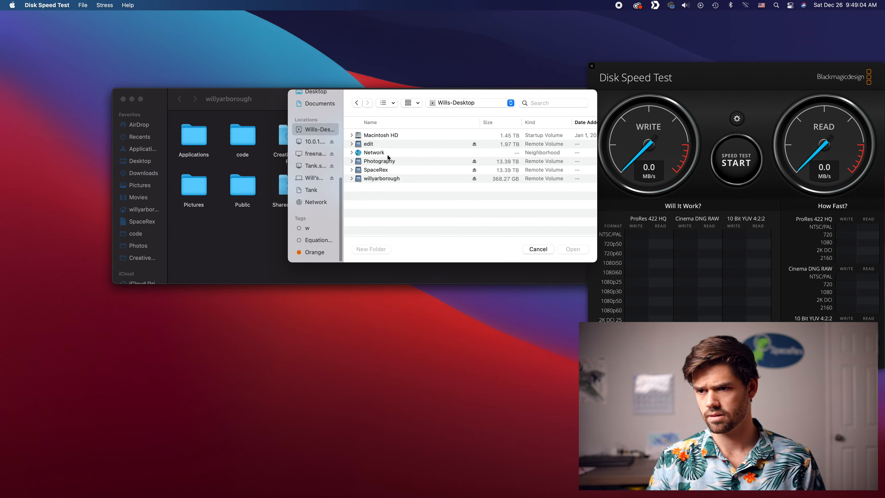
click(389, 179)
double_click(389, 179)
click(572, 249)
click(736, 162)
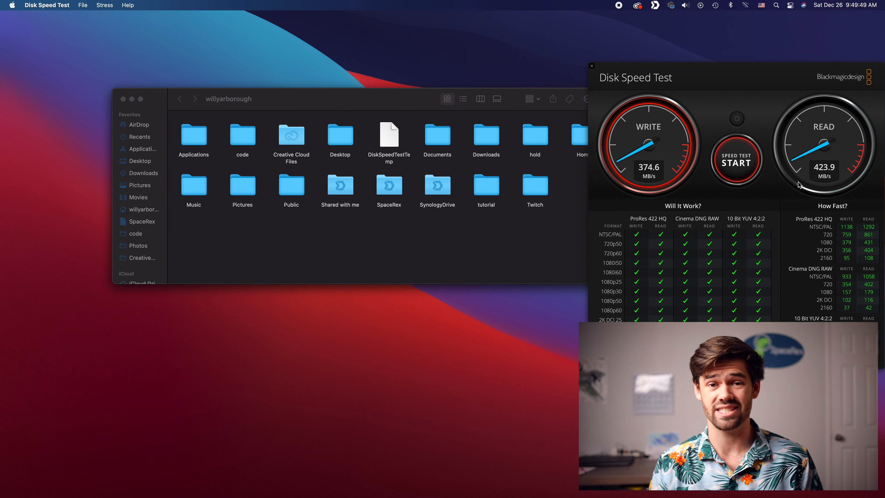
click(733, 168)
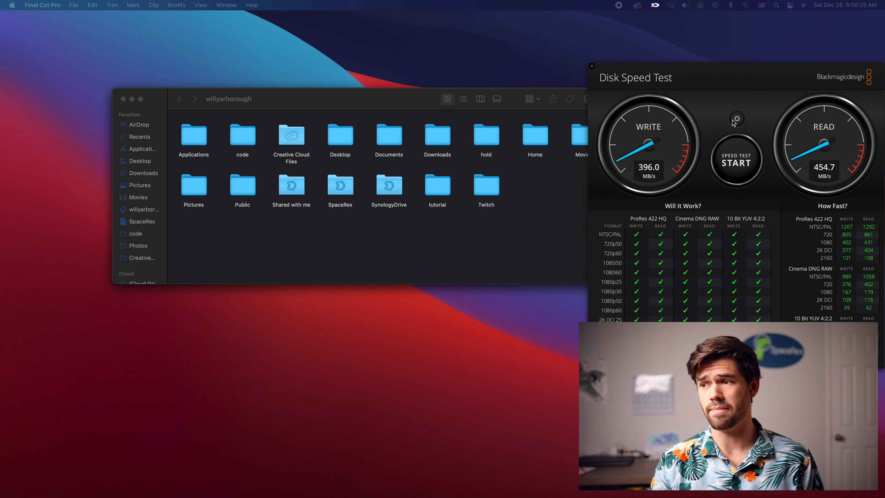
Change the target drive to the edit share, run the write and read speed test for comparison and stop it
click(736, 119)
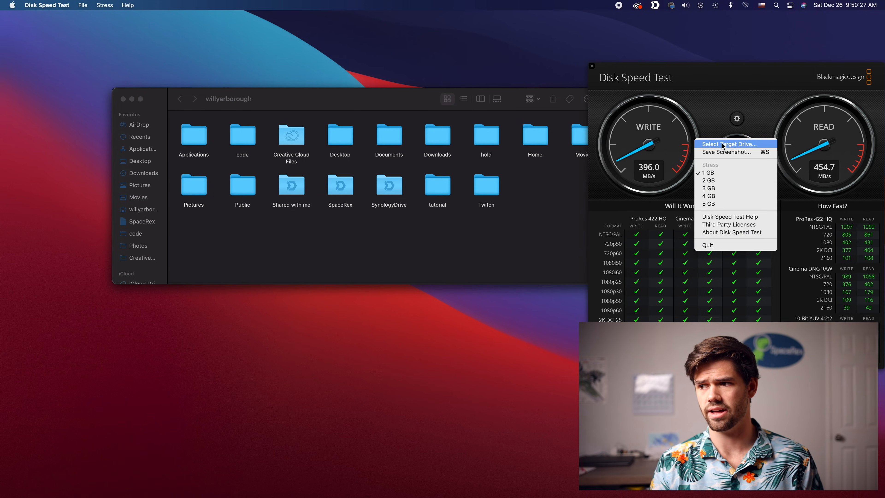
click(736, 143)
scroll(318, 183, down, 3)
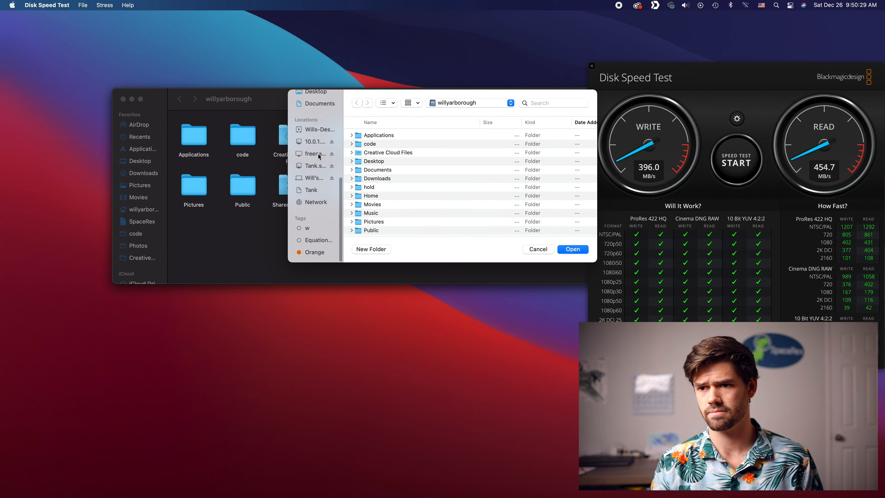
click(315, 129)
click(381, 143)
click(573, 248)
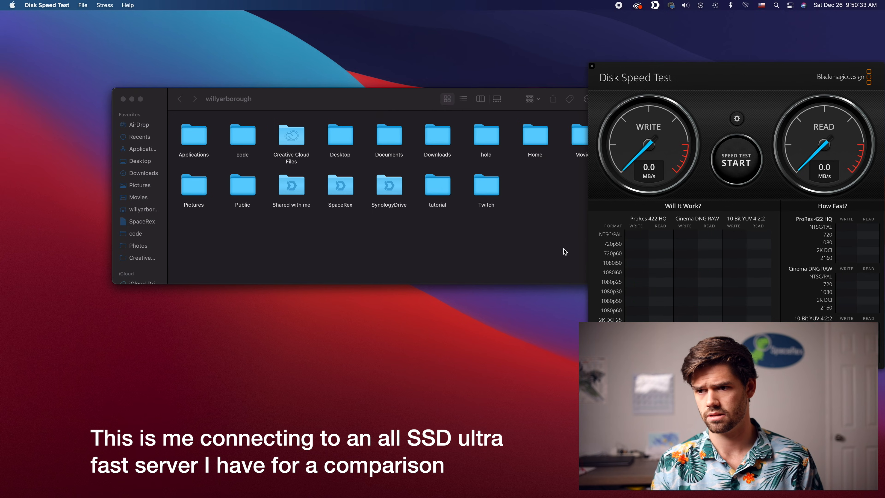
click(736, 175)
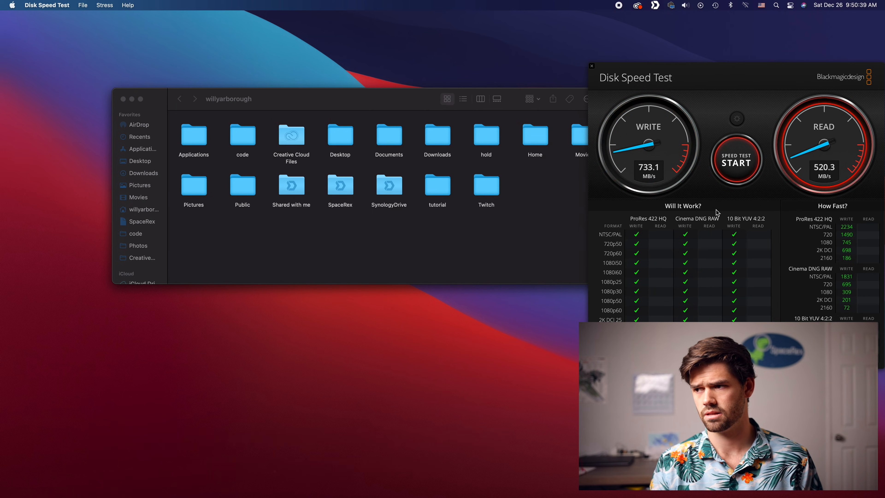
click(736, 148)
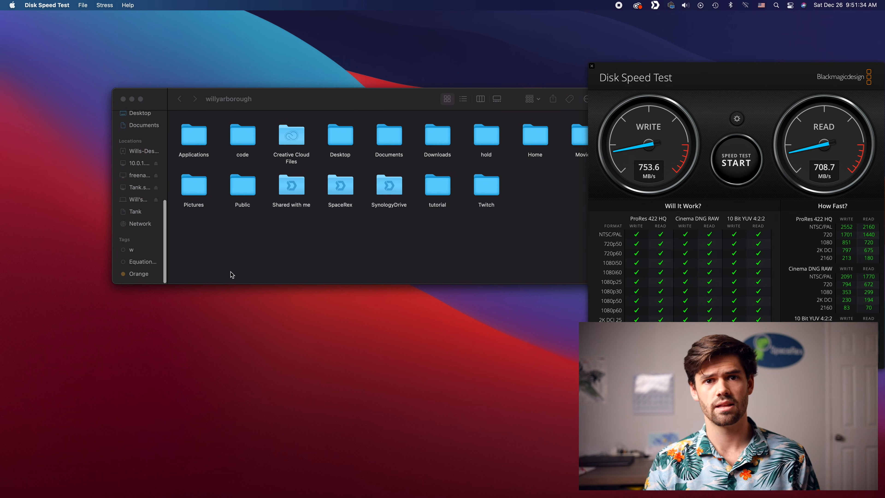
Back in Finder, show the desktop computer's mounted volumes and eject the user's shared home folder
click(247, 266)
click(137, 151)
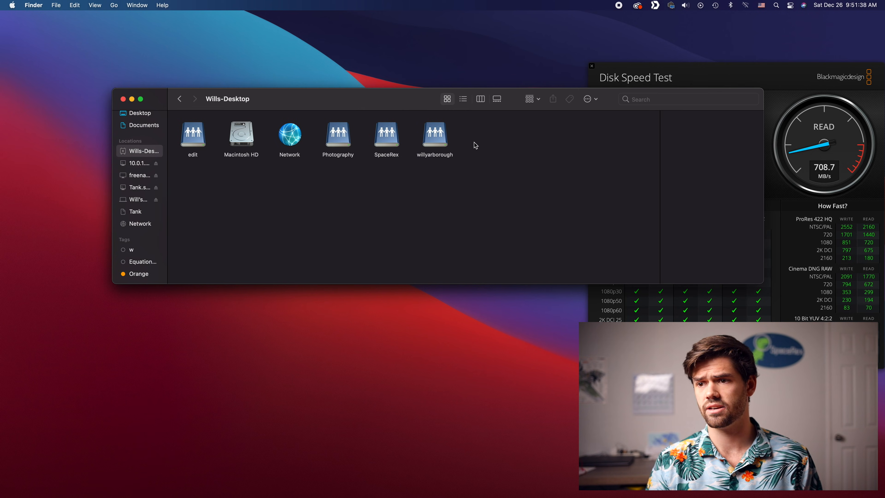
click(437, 132)
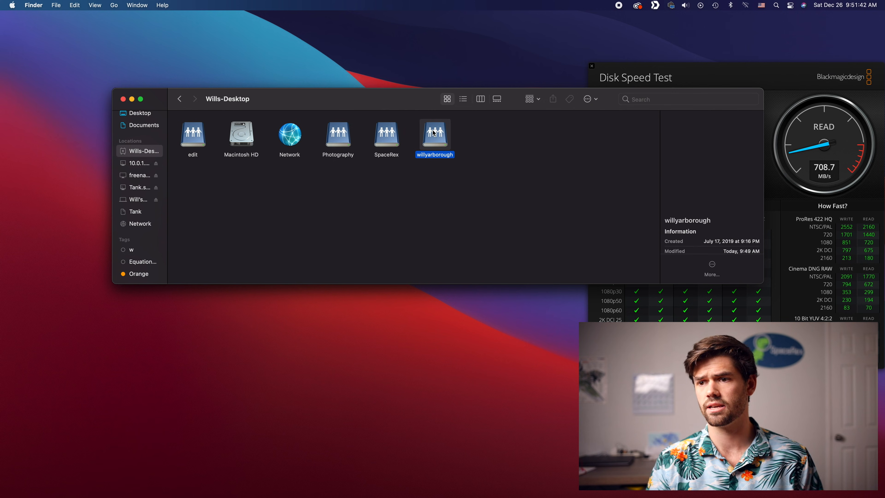
key(super+e)
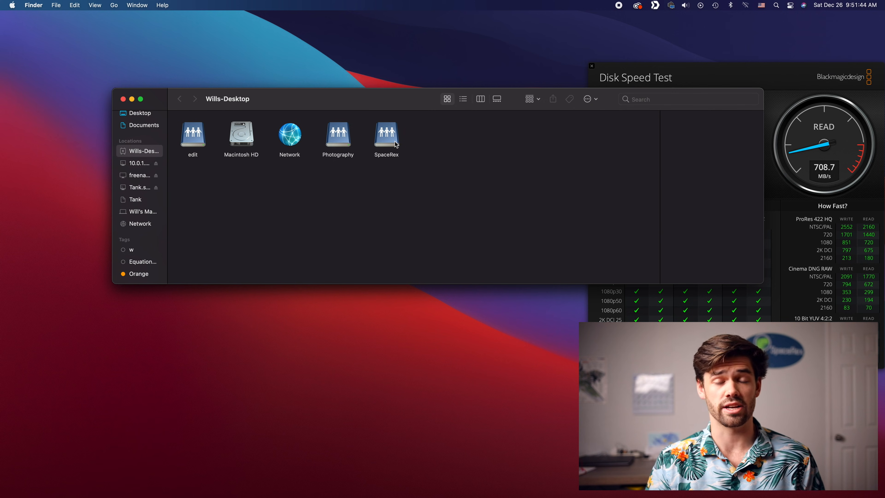